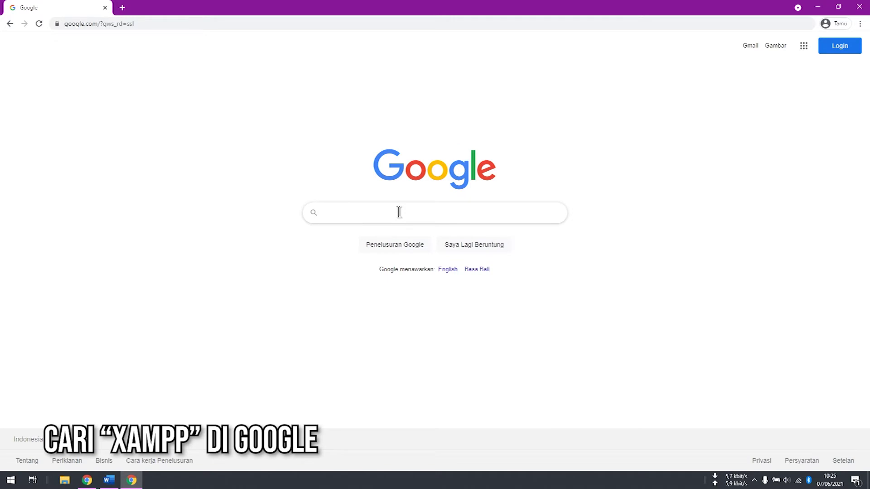
# Step: Search Google for xampp, open the Apache Friends download page, and download the 64-bit Windows installer for version 7.4.19
pyautogui.write('xa')
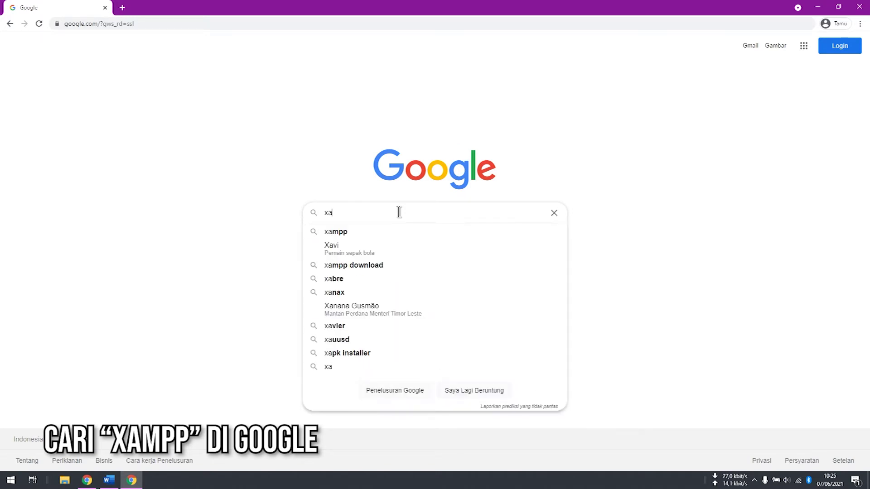
pyautogui.click(376, 231)
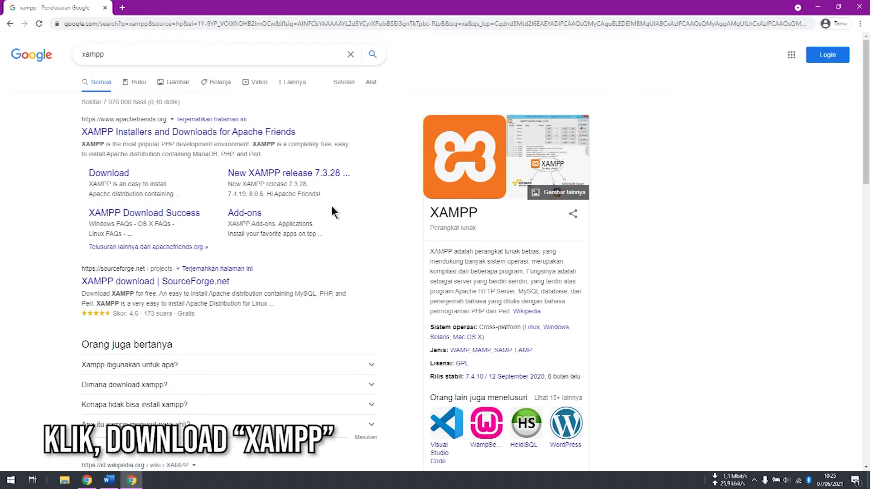
pyautogui.click(119, 173)
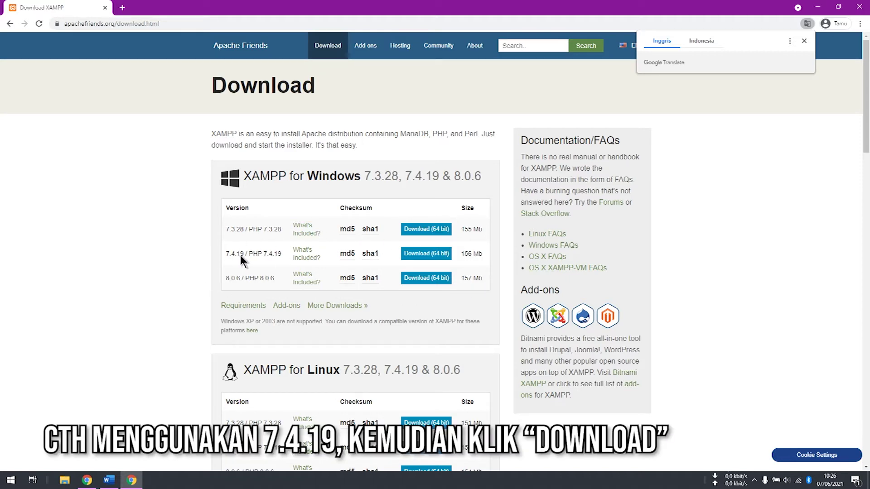
pyautogui.click(416, 254)
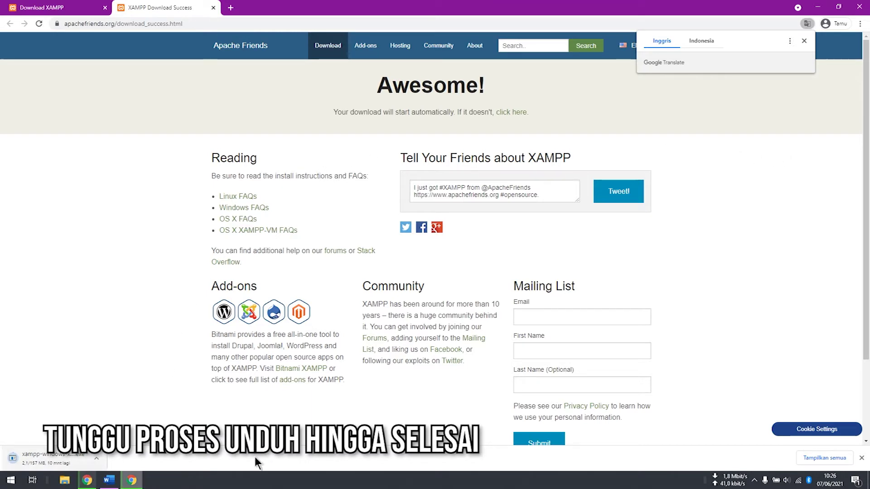
pyautogui.click(842, 459)
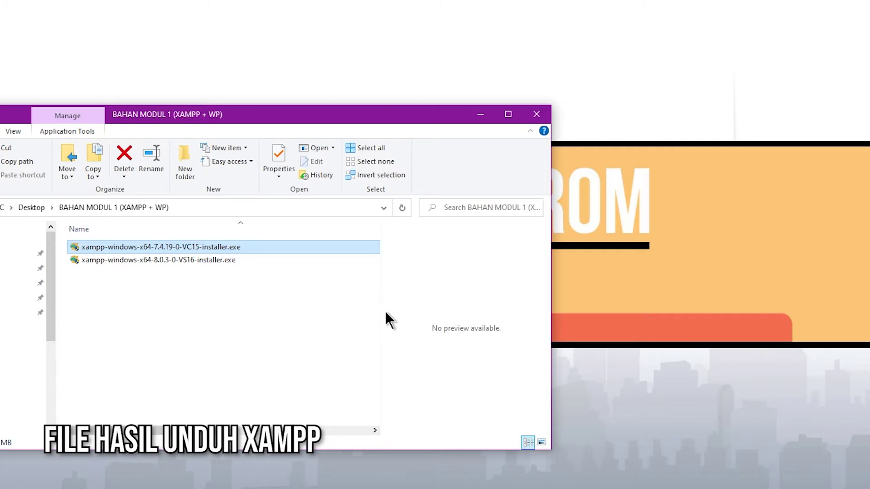
# Step: Launch xampp-windows-x64-7.4.19-0-VC15-installer.exe from the BAHAN MODUL 1 (XAMPP + WP) folder and accept the User Account Control warning
pyautogui.moveTo(235, 118); pyautogui.dragTo(228, 210)
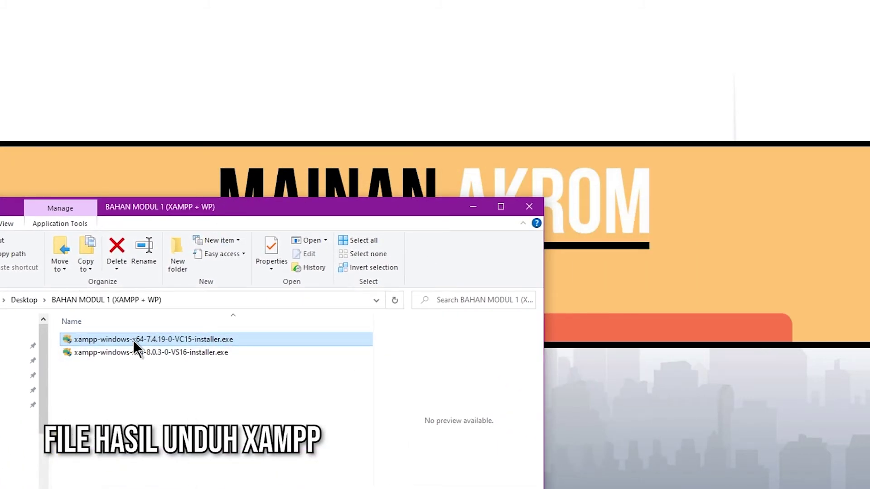
pyautogui.moveTo(132, 340)
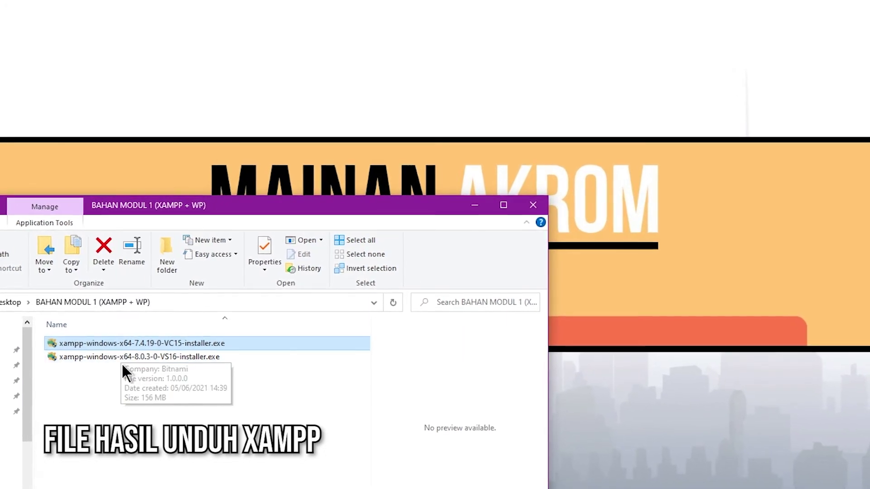
pyautogui.click(344, 404)
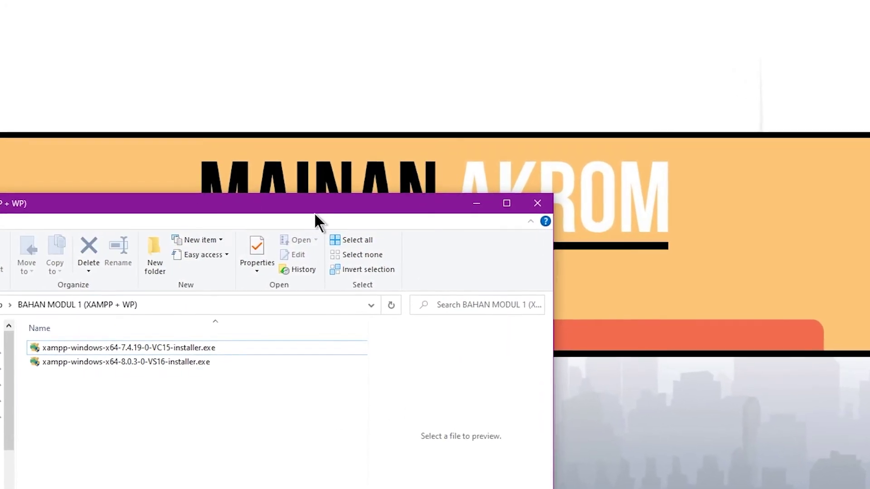
pyautogui.moveTo(318, 205); pyautogui.dragTo(553, 114)
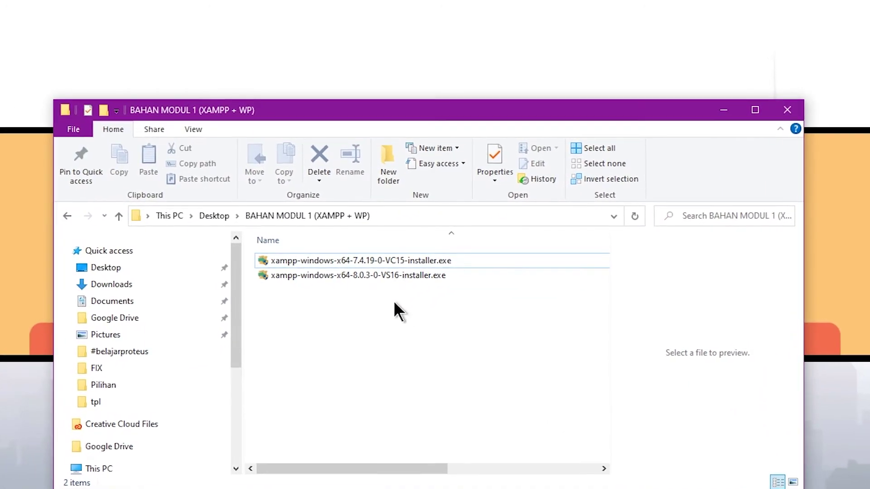
pyautogui.click(397, 261)
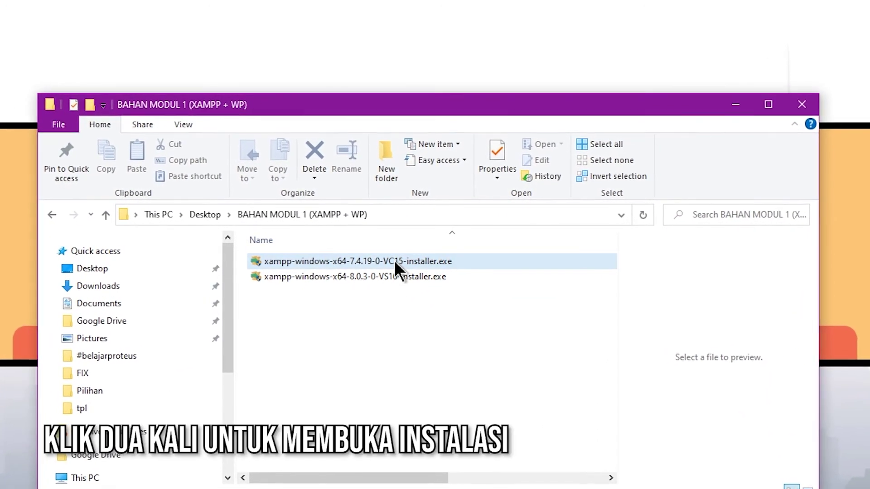
pyautogui.doubleClick(393, 261)
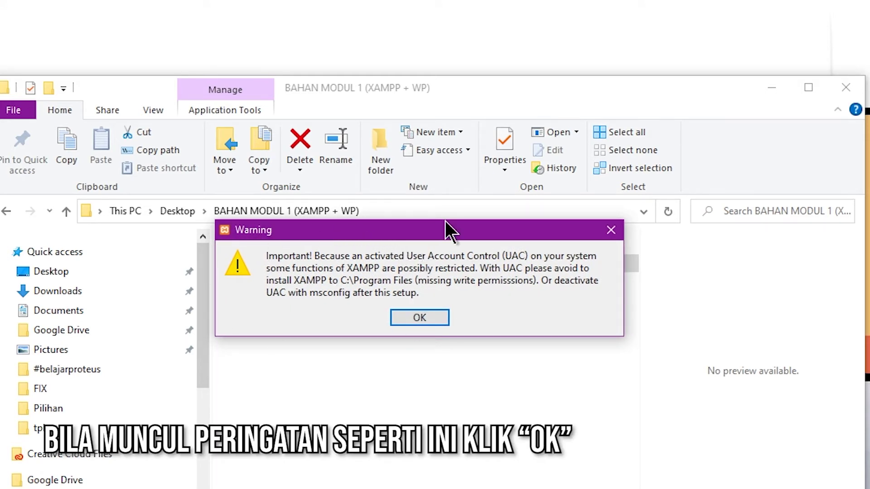
pyautogui.click(419, 318)
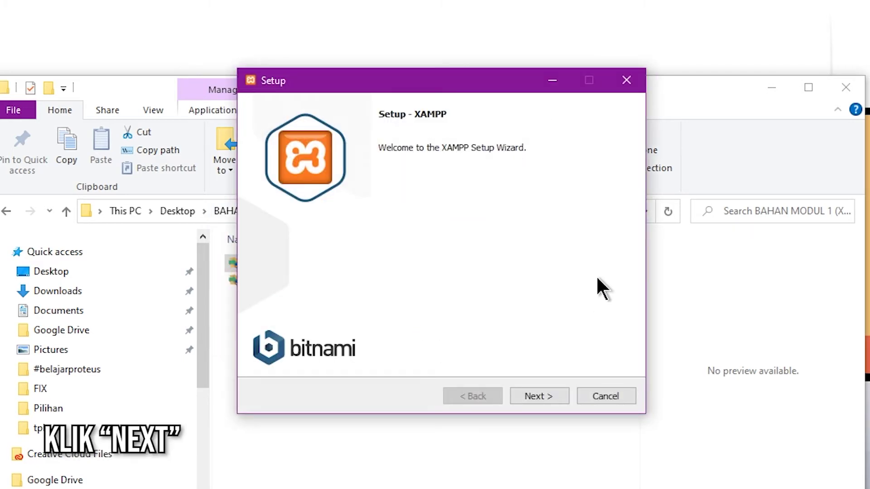
# Step: Configure the XAMPP setup with all components, the installation folder C:\xampp, and English as the Control Panel language
pyautogui.click(556, 395)
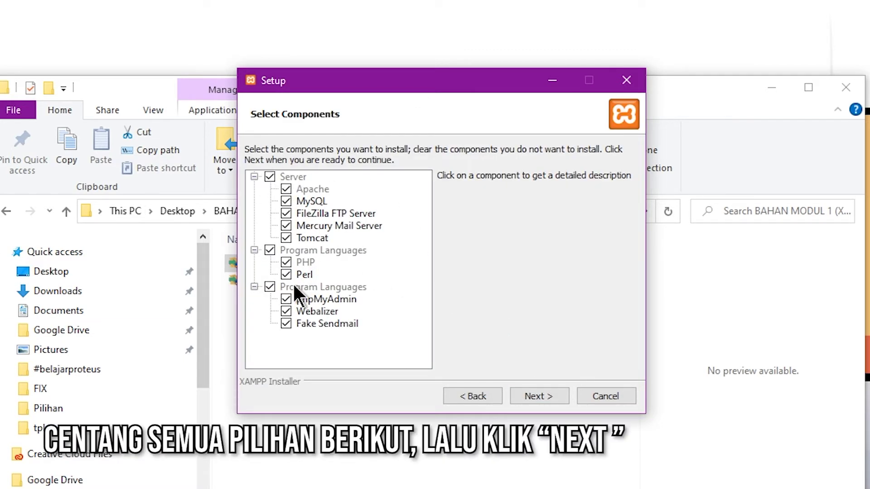
pyautogui.click(552, 396)
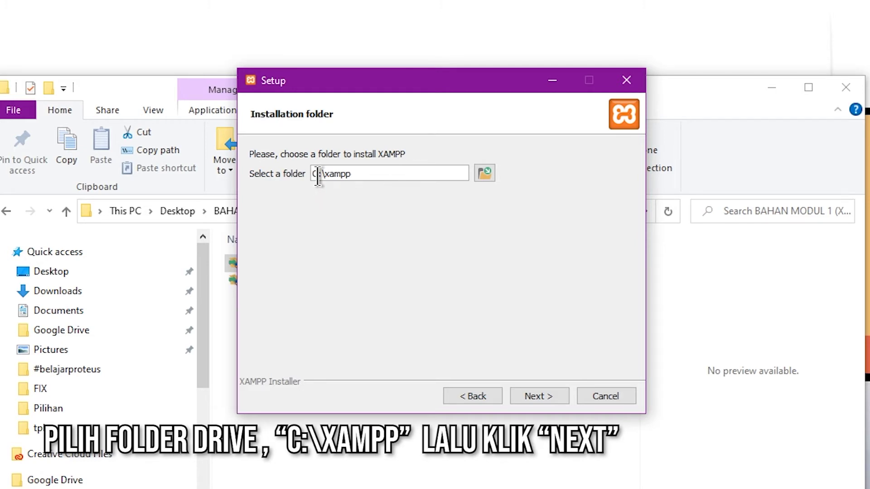
pyautogui.click(539, 399)
pyautogui.click(434, 174)
pyautogui.click(358, 185)
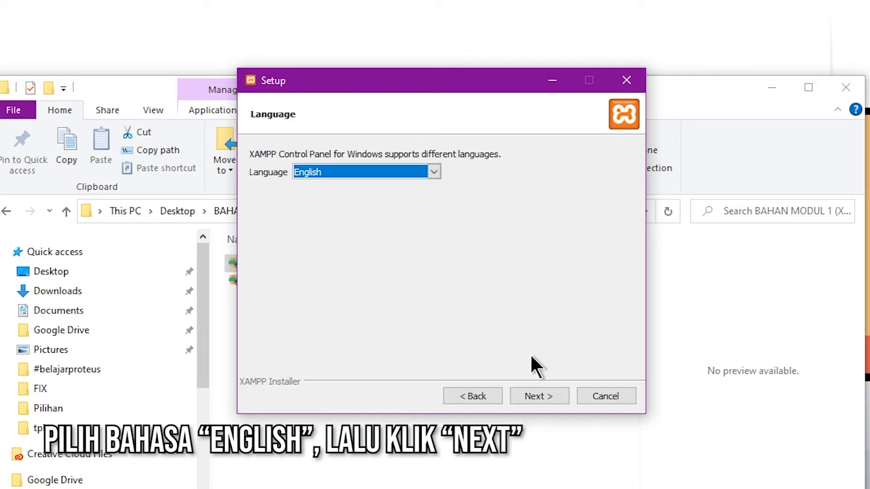
pyautogui.click(544, 393)
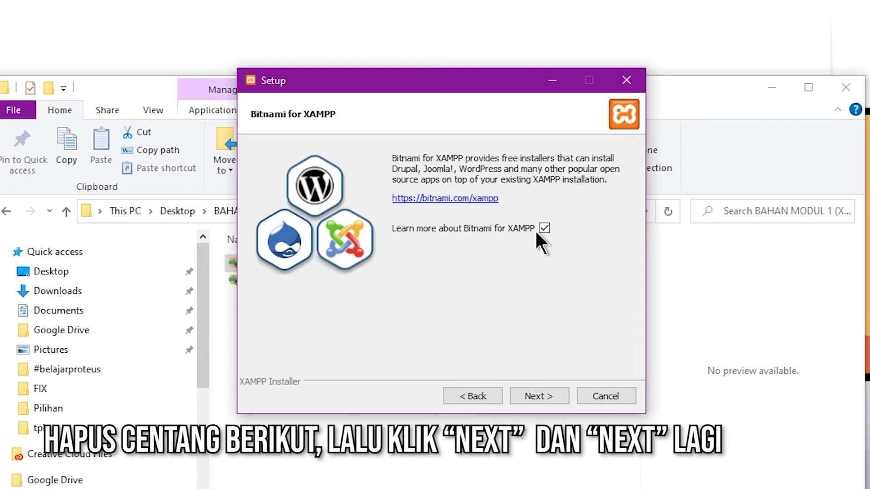
# Step: Run the XAMPP installation and finish the setup wizard with the option to start the Control Panel enabled
pyautogui.click(545, 396)
pyautogui.click(551, 395)
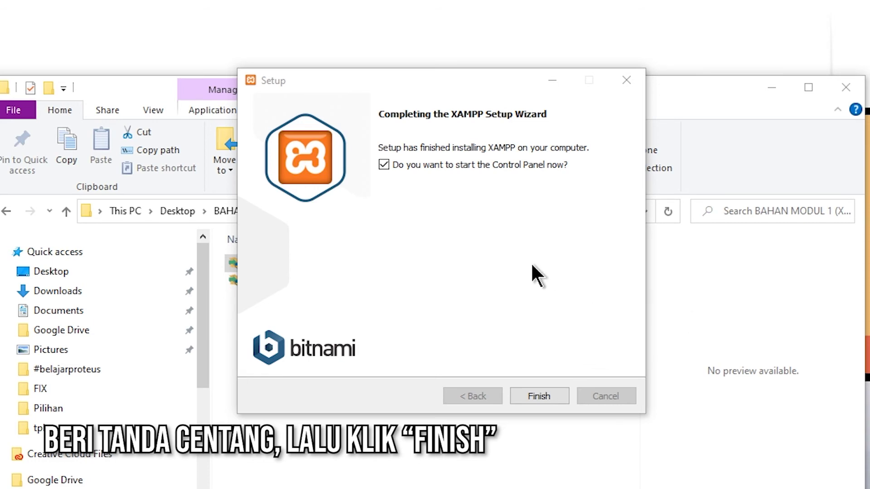
pyautogui.click(383, 164)
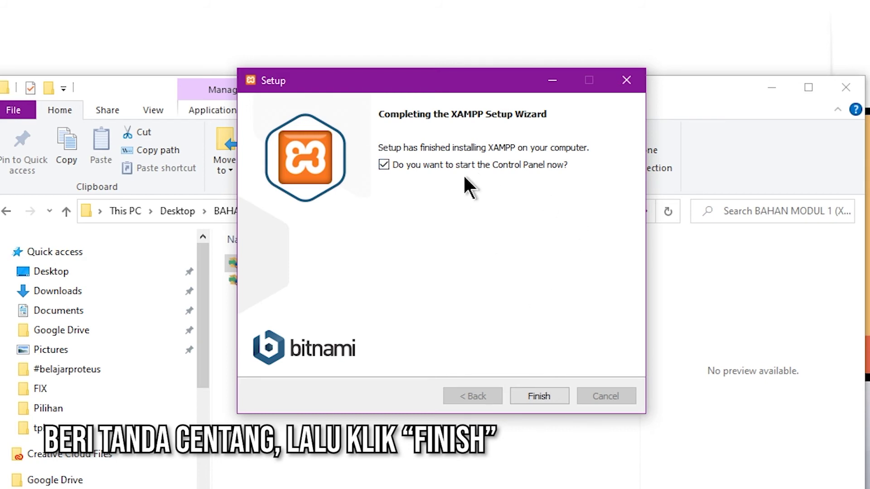
pyautogui.click(542, 394)
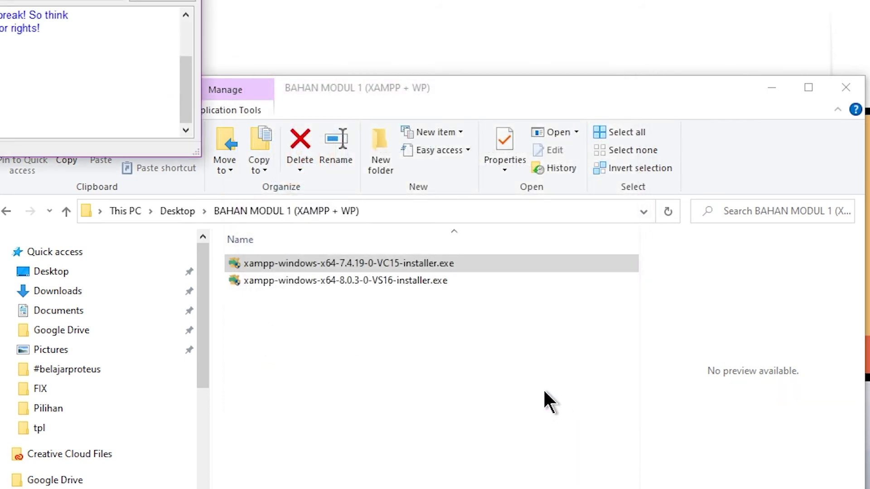
# Step: Bring the XAMPP Control Panel fully into view, start the Apache and MySQL modules, and check their running status in the log
pyautogui.moveTo(0, 0); pyautogui.dragTo(461, 103)
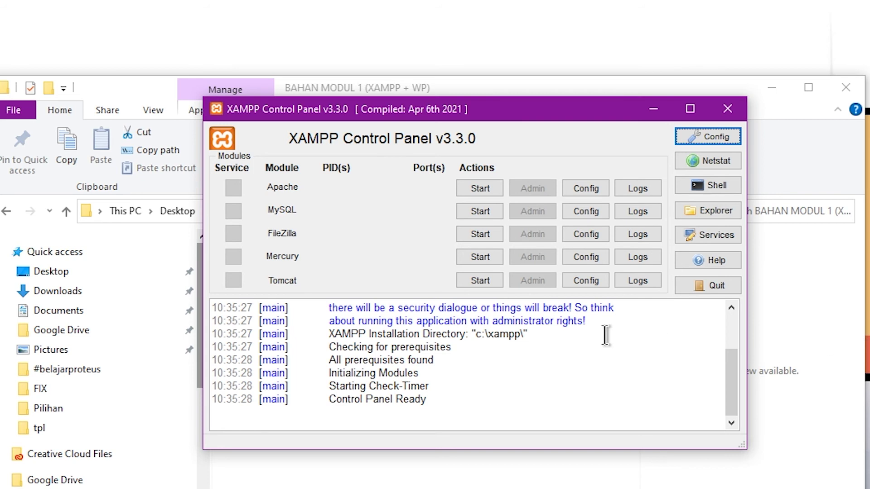
pyautogui.moveTo(404, 108); pyautogui.dragTo(394, 107)
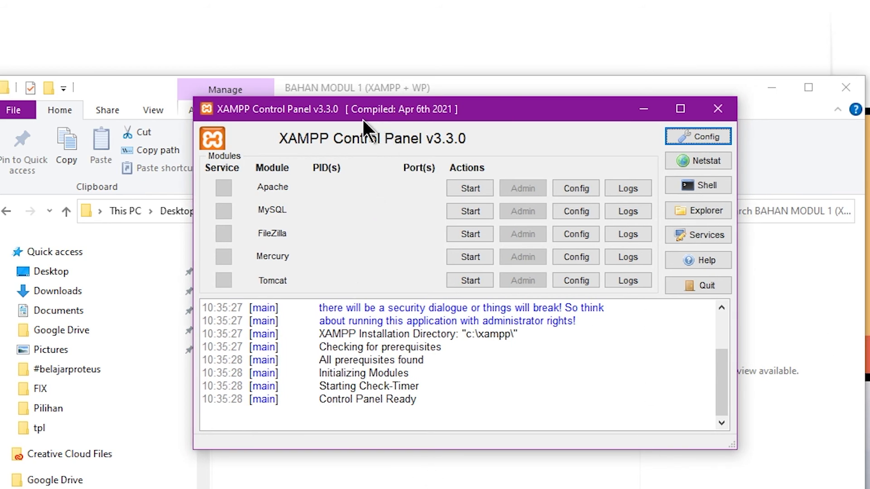
pyautogui.click(475, 191)
pyautogui.click(467, 211)
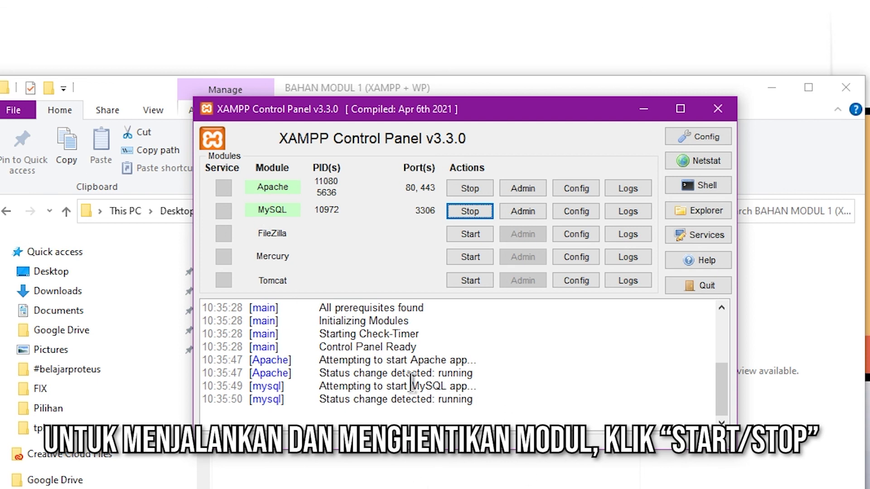
pyautogui.moveTo(473, 373); pyautogui.dragTo(319, 374)
pyautogui.click(483, 372)
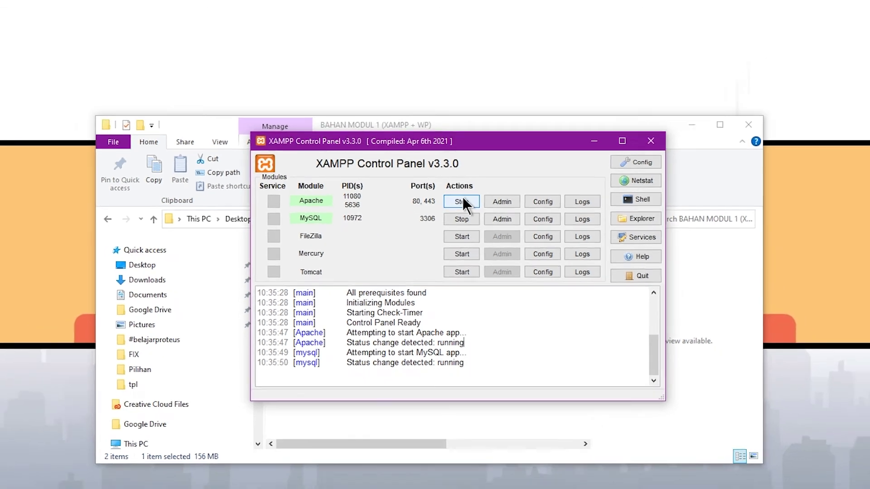
# Step: Stop the Apache and MySQL modules, and close the XAMPP Control Panel and the installer's folder window
pyautogui.click(471, 188)
pyautogui.click(455, 225)
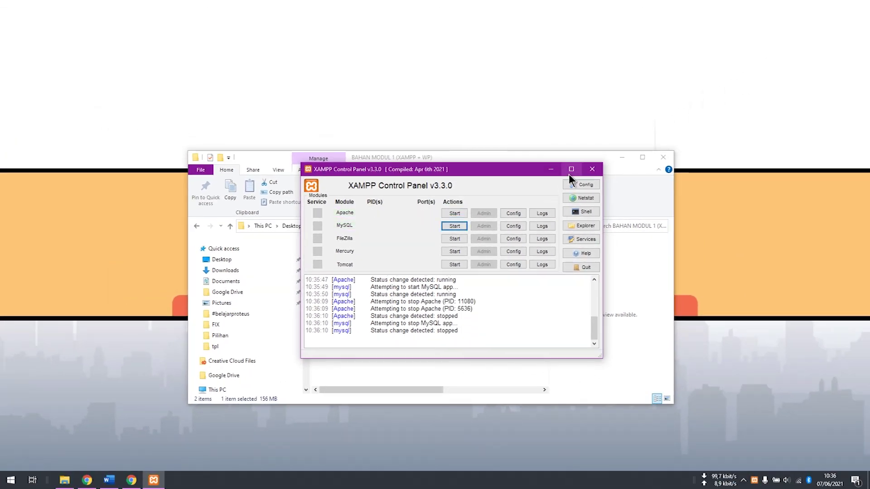
pyautogui.click(592, 171)
pyautogui.click(666, 156)
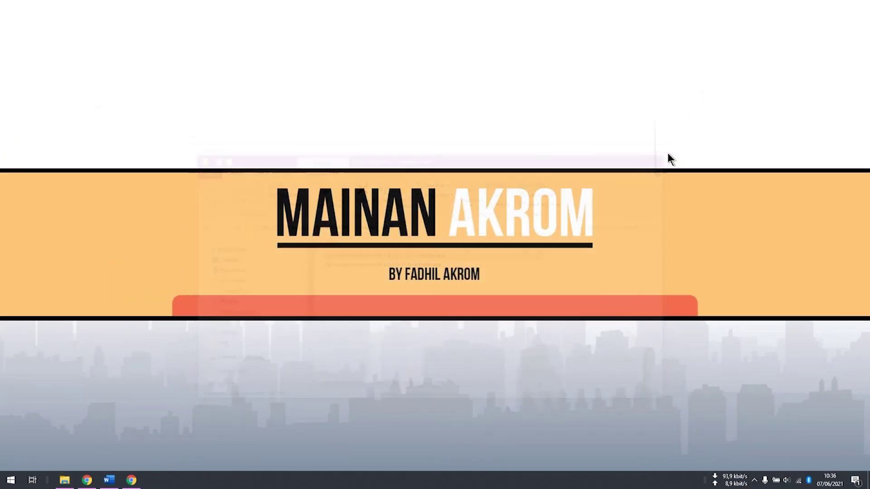